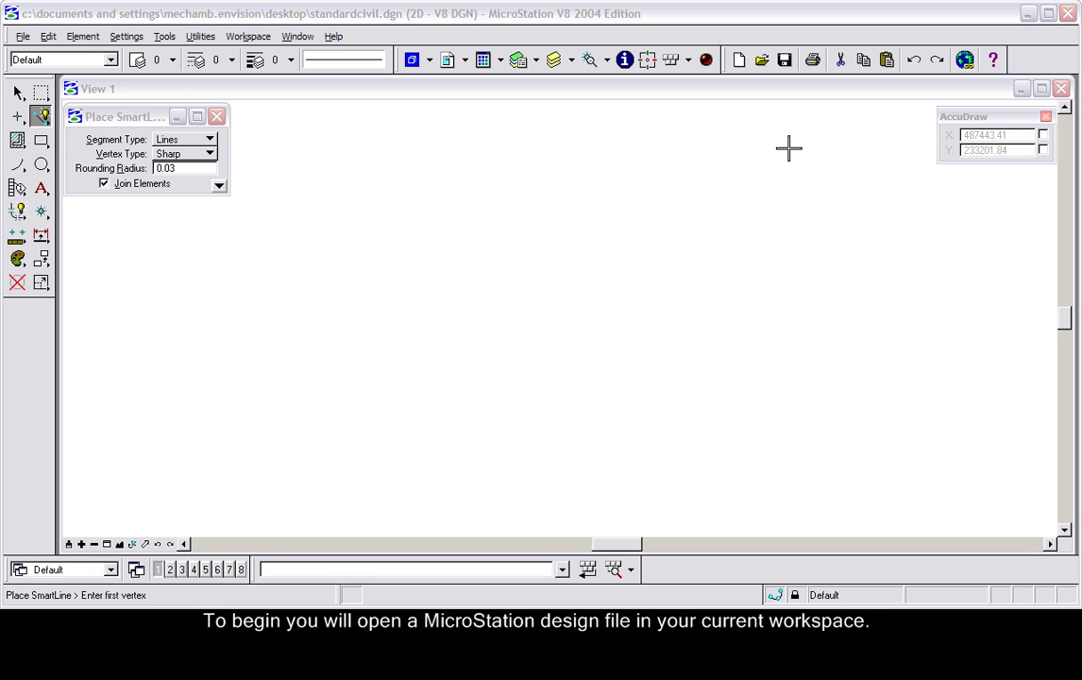
Review the cells in the loaded cell library and the design's standard levels
{"action": "left_click", "coordinate": [518, 59]}
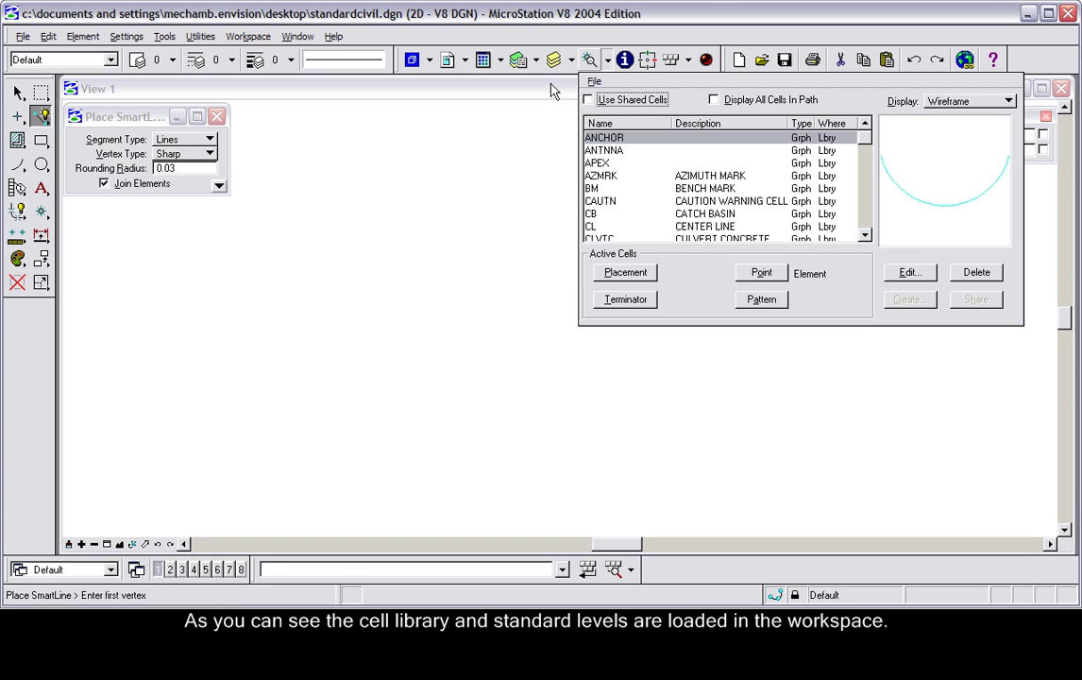
{"action": "left_click", "coordinate": [518, 59]}
{"action": "left_click", "coordinate": [570, 63]}
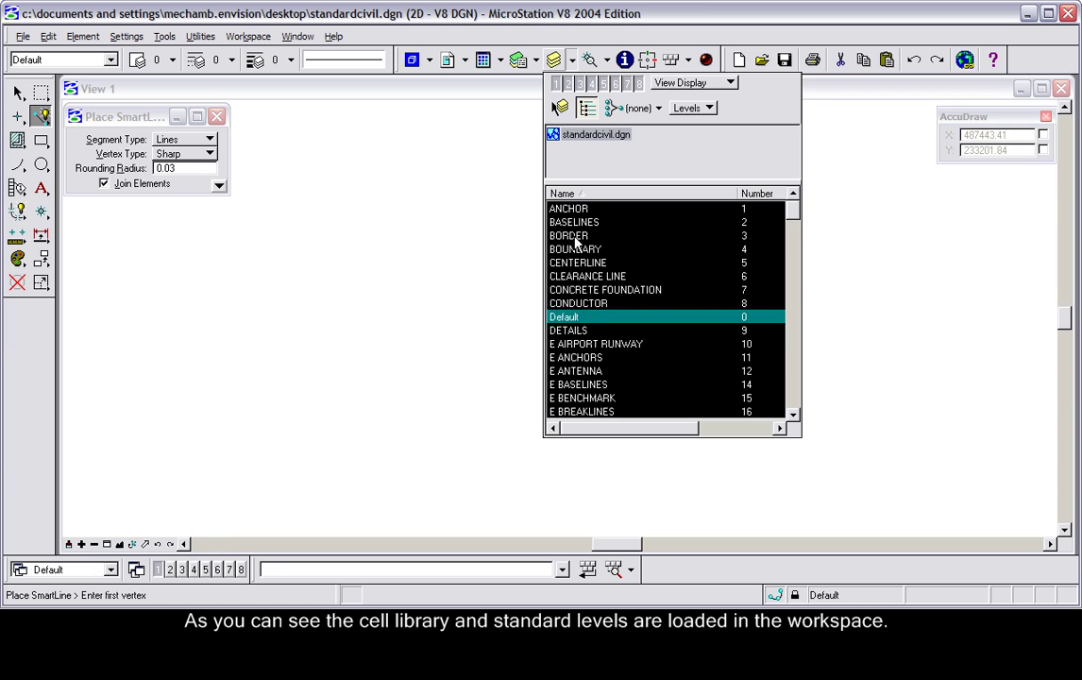
{"action": "left_click", "coordinate": [571, 63]}
Reopen the level list, then start a line in the view and cancel it
{"action": "left_click", "coordinate": [570, 63]}
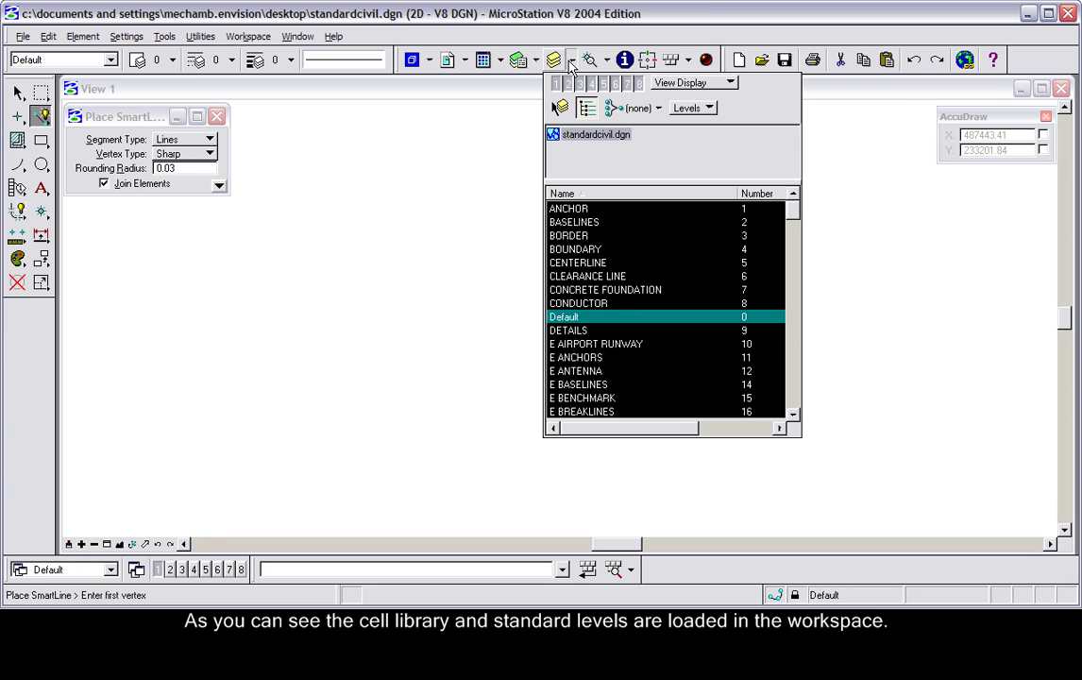
{"action": "left_click", "coordinate": [458, 148]}
{"action": "right_click", "coordinate": [449, 229]}
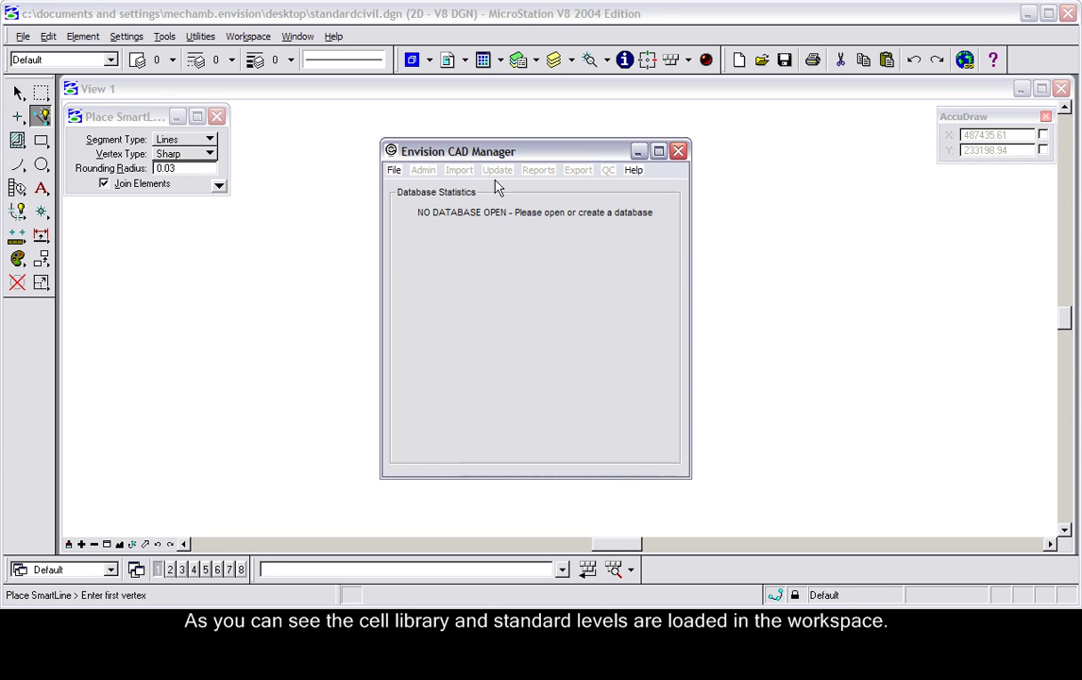
Create a new empty Envision CAD Manager database named StandardCivil
{"action": "left_click", "coordinate": [394, 170]}
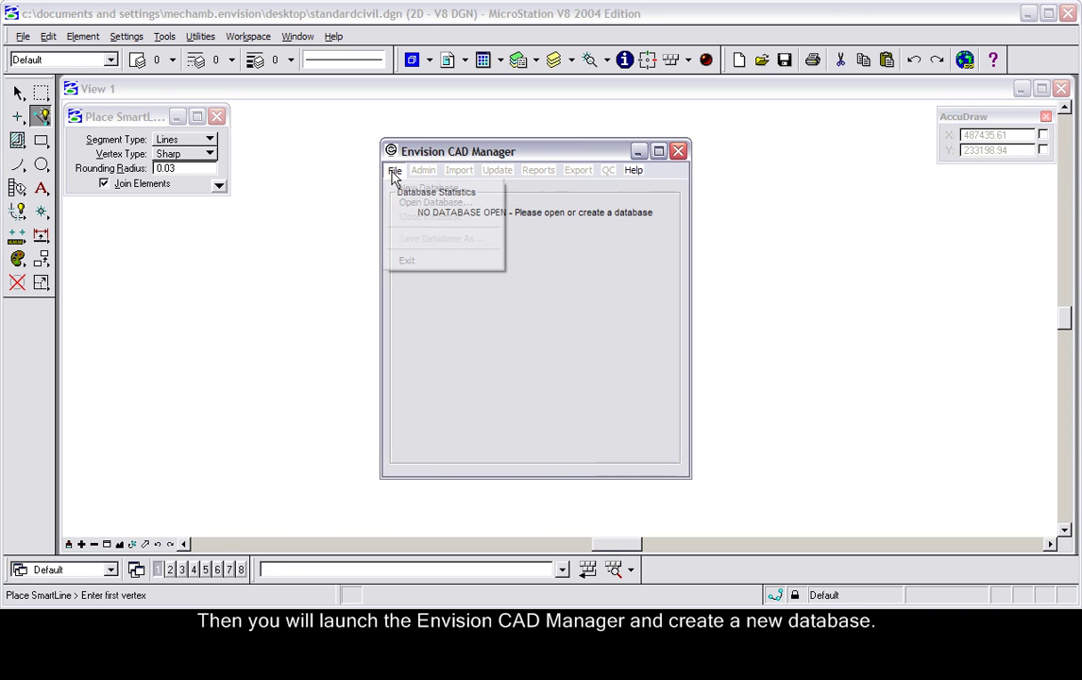
{"action": "left_click", "coordinate": [419, 188]}
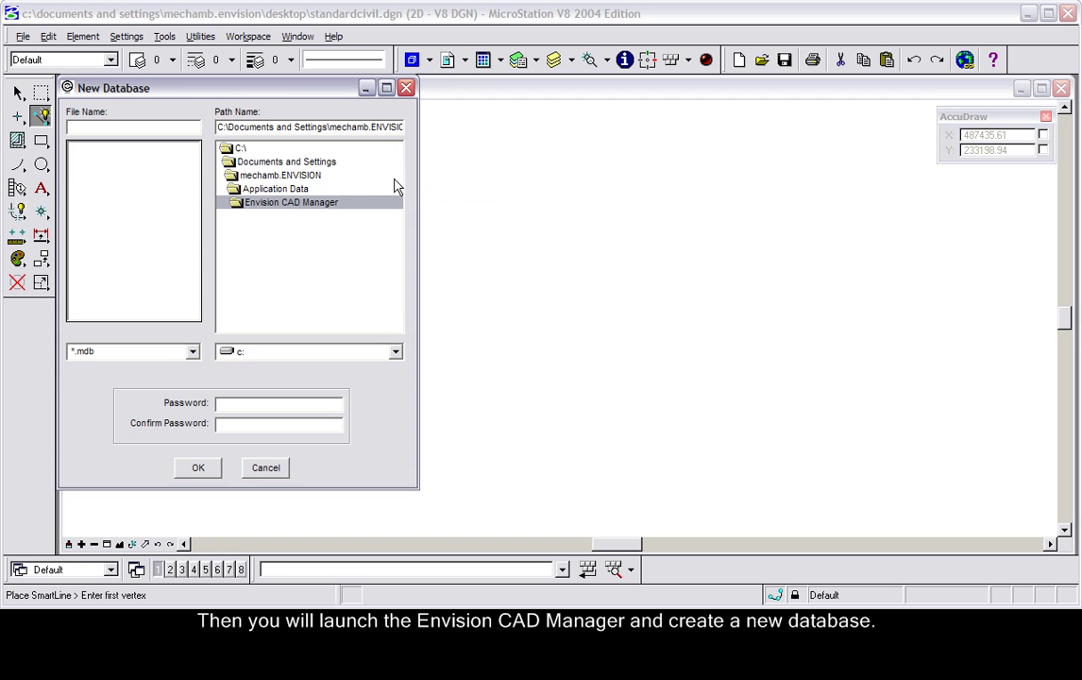
{"action": "left_click_drag", "start_coordinate": [241, 88], "coordinate": [532, 127]}
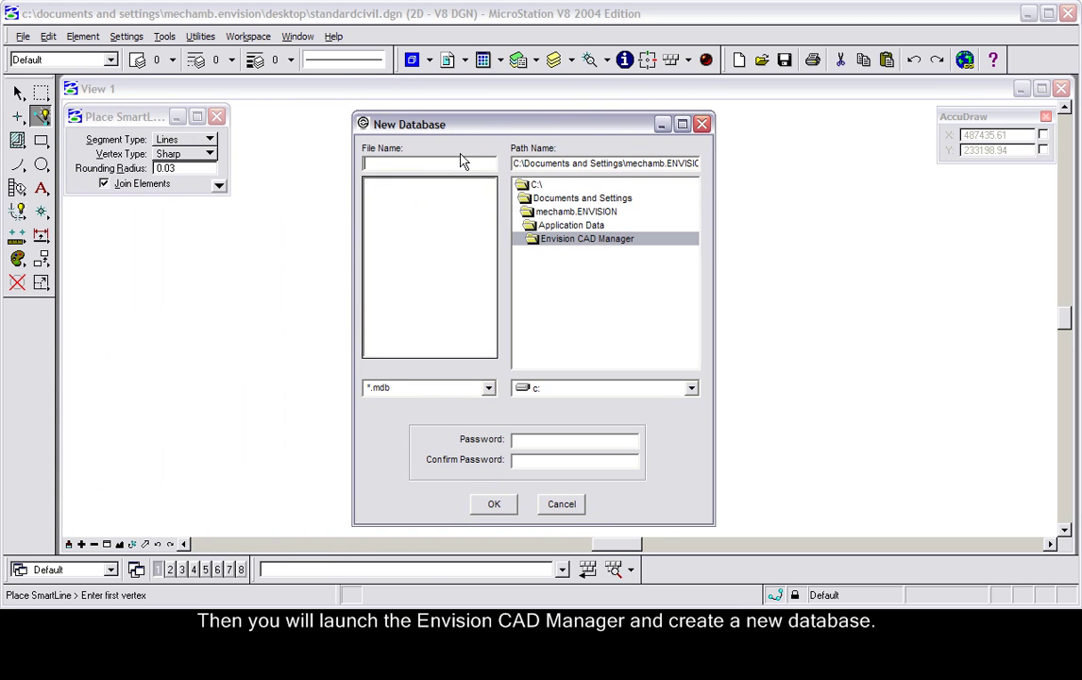
{"action": "type", "text": "Sta"}
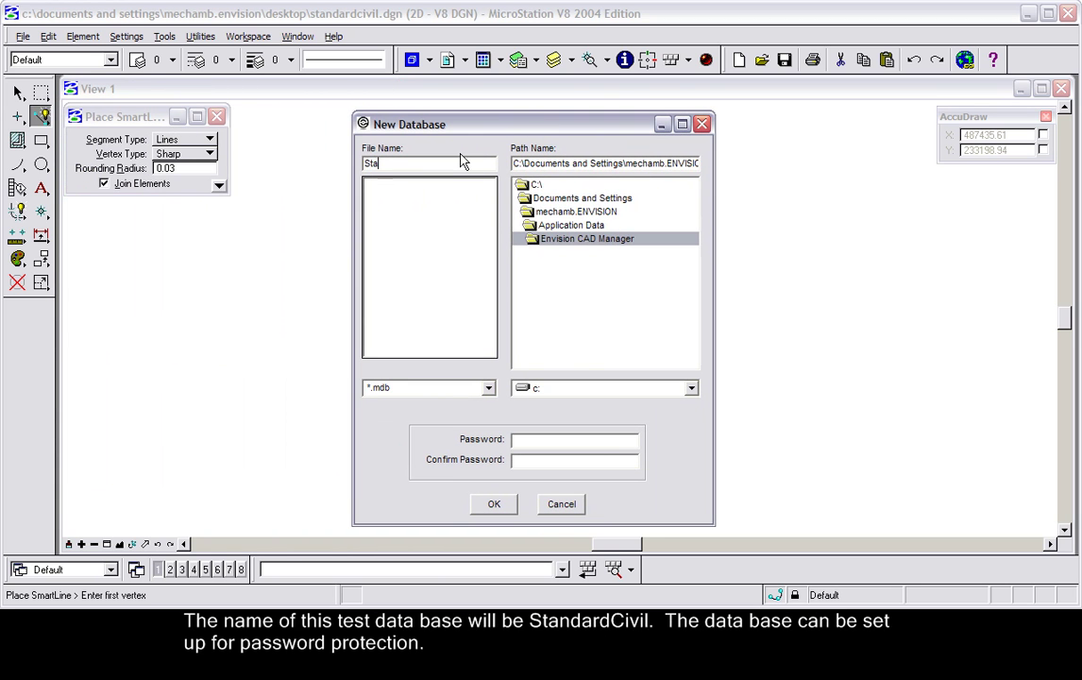
{"action": "type", "text": "ndardCivil"}
{"action": "left_click", "coordinate": [499, 505]}
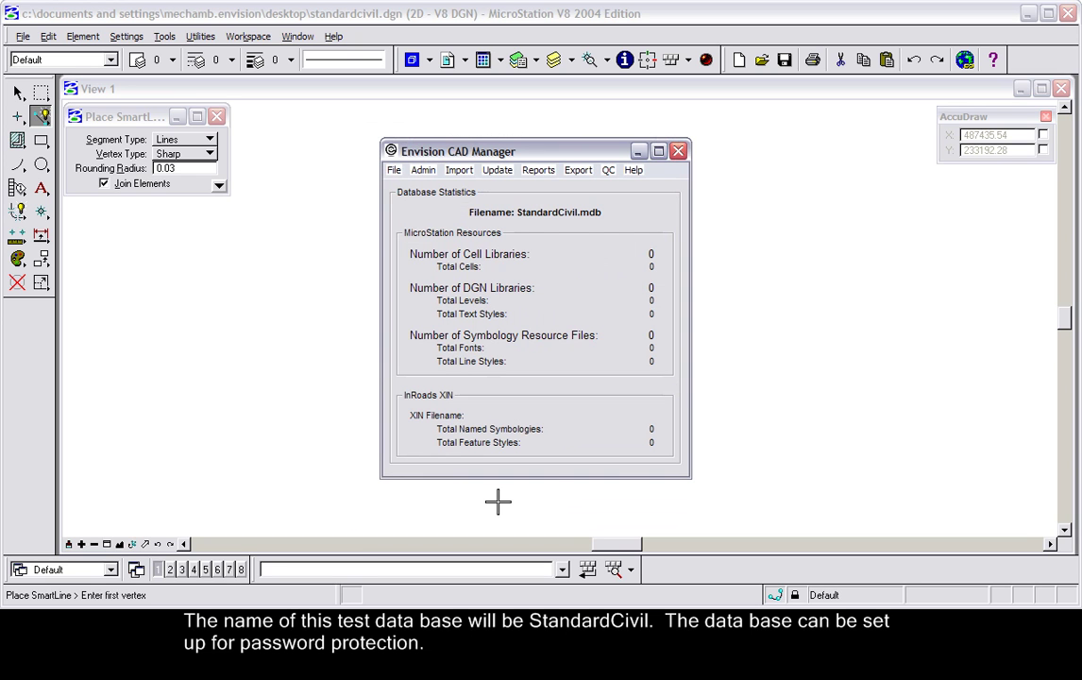
Import all six MicroStation resource types with Append/Update, acknowledging the MicroStation warning
{"action": "left_click", "coordinate": [458, 171]}
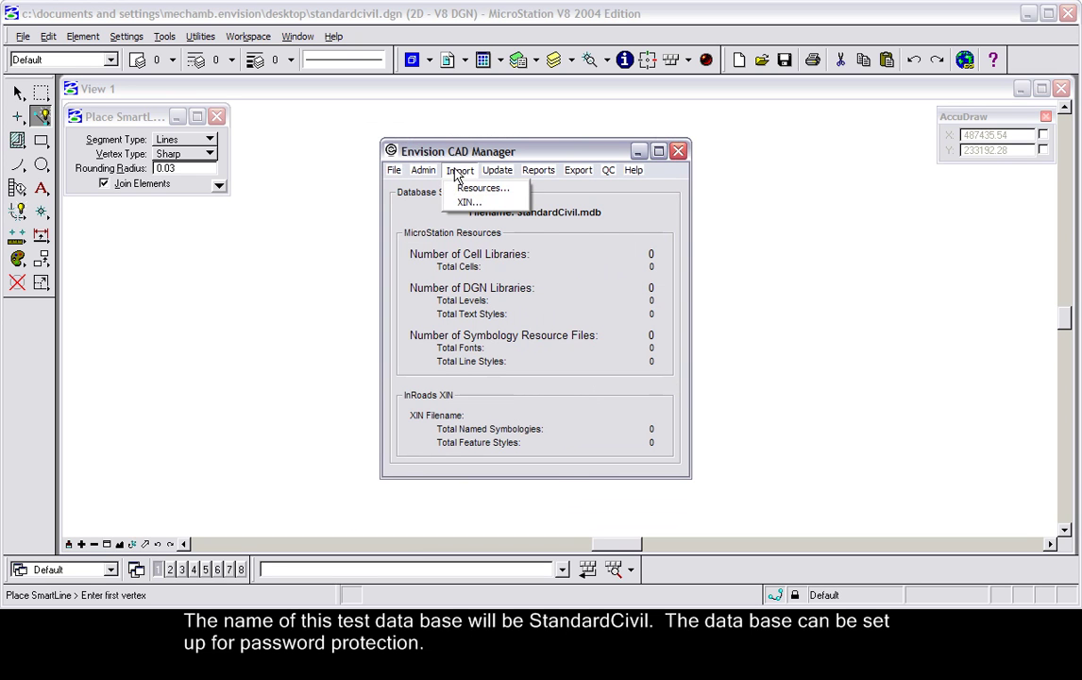
{"action": "left_click", "coordinate": [468, 187]}
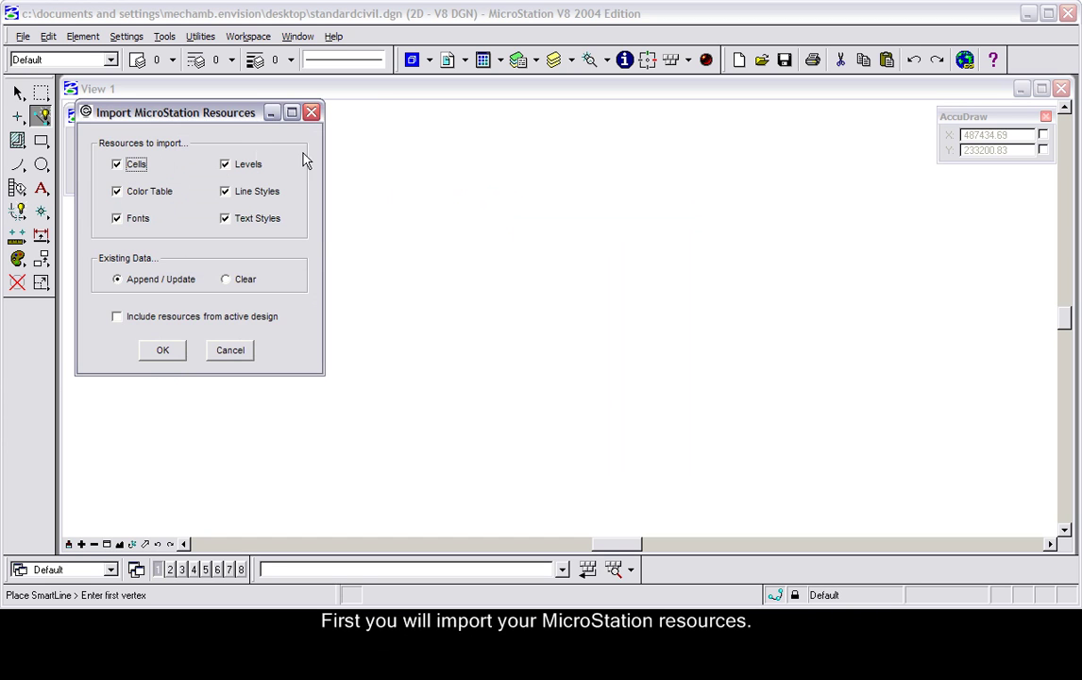
{"action": "left_click_drag", "start_coordinate": [225, 120], "coordinate": [579, 193]}
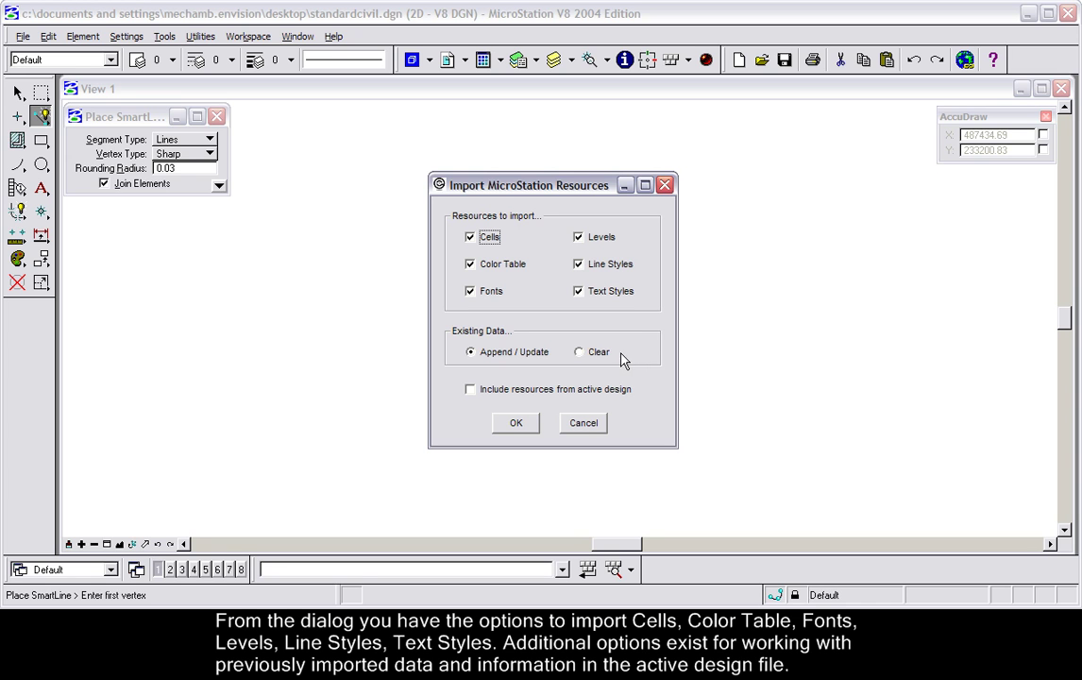
{"action": "left_click", "coordinate": [517, 425]}
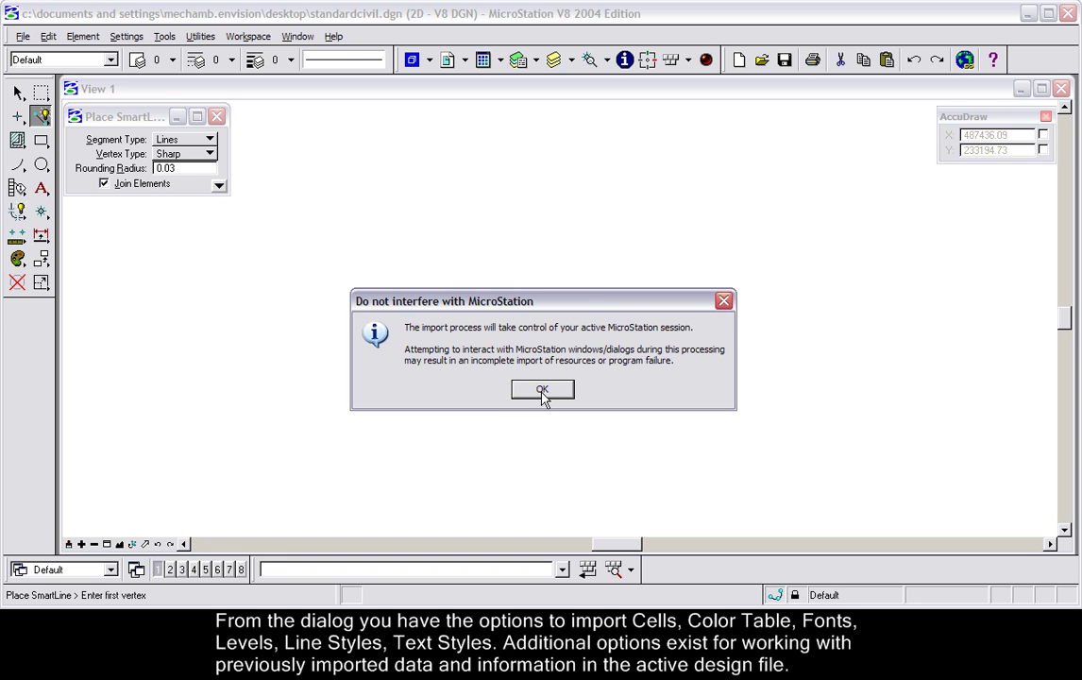
{"action": "left_click", "coordinate": [542, 390]}
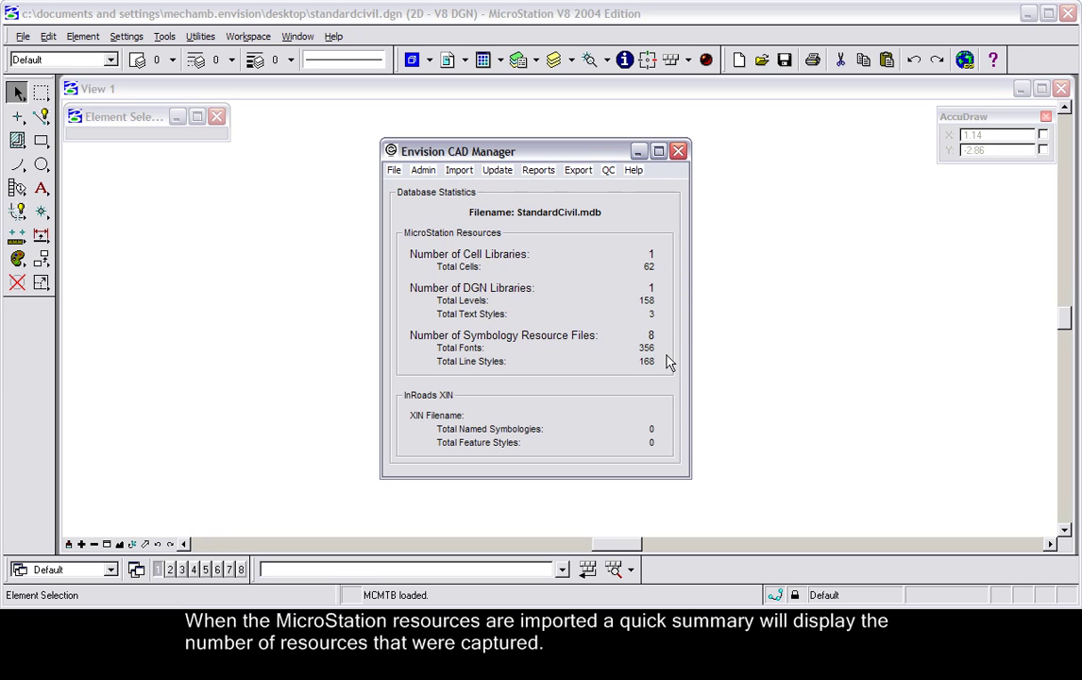
Import the InRoads file StandardCivil.xin, accepting the caution about overwriting existing XIN data
{"action": "left_click", "coordinate": [462, 171]}
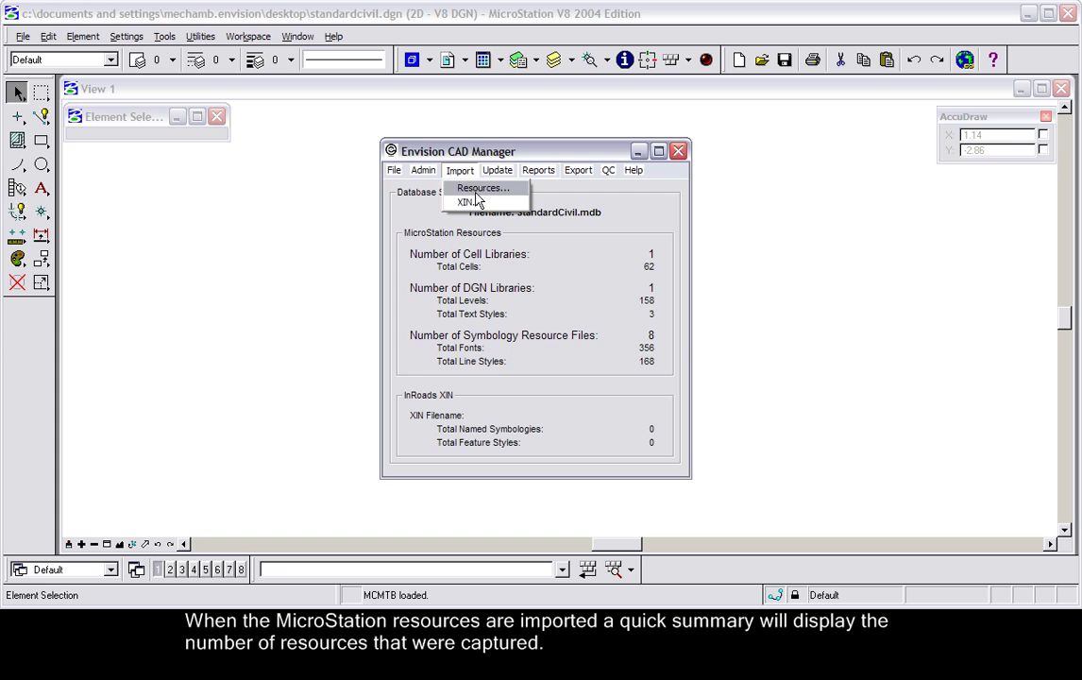
{"action": "left_click", "coordinate": [469, 202]}
{"action": "left_click_drag", "start_coordinate": [203, 52], "coordinate": [509, 184]}
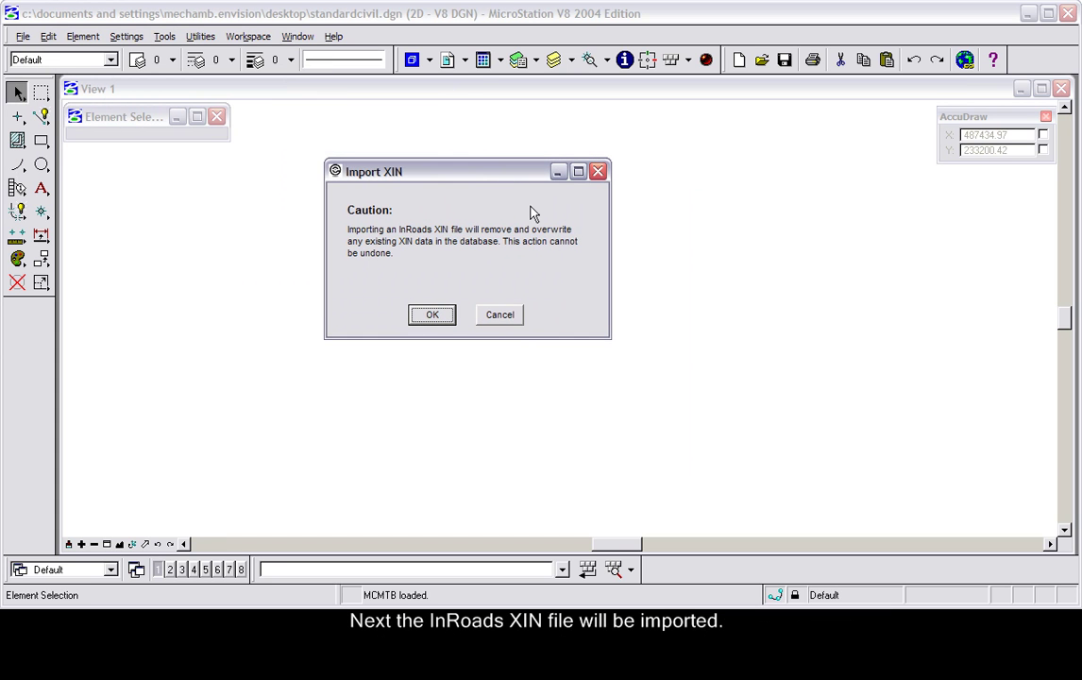
{"action": "left_click", "coordinate": [433, 318]}
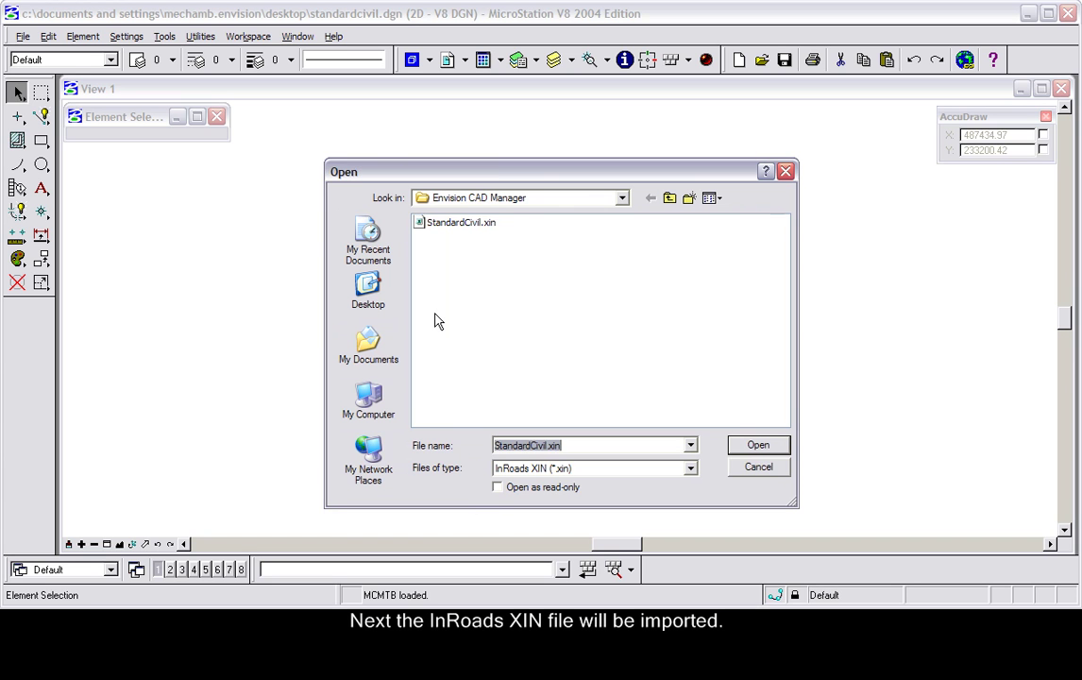
{"action": "left_click", "coordinate": [454, 224]}
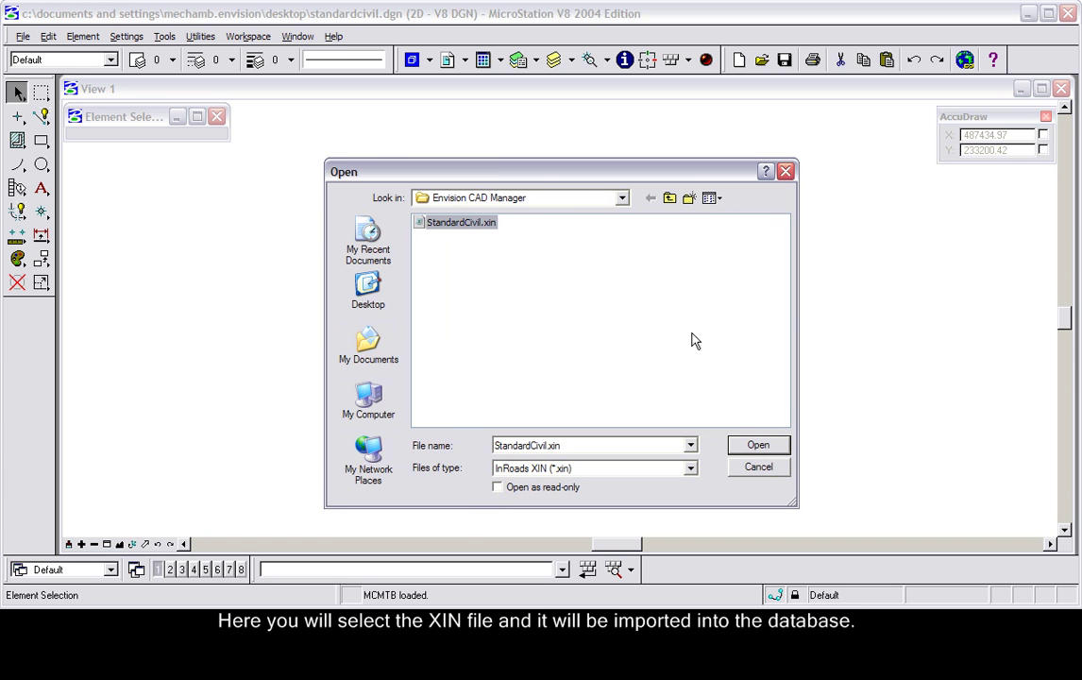
{"action": "left_click", "coordinate": [763, 448]}
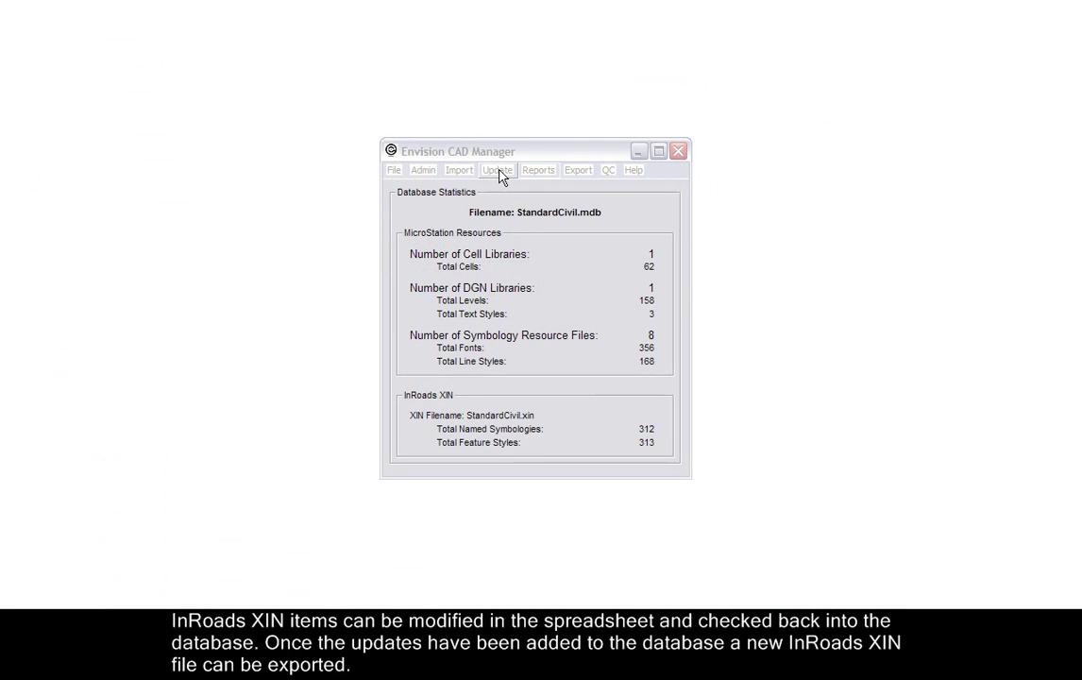
Check out both the MicroStation resources and the InRoads XIN, keeping Auto open .xls file on
{"action": "left_click", "coordinate": [499, 172]}
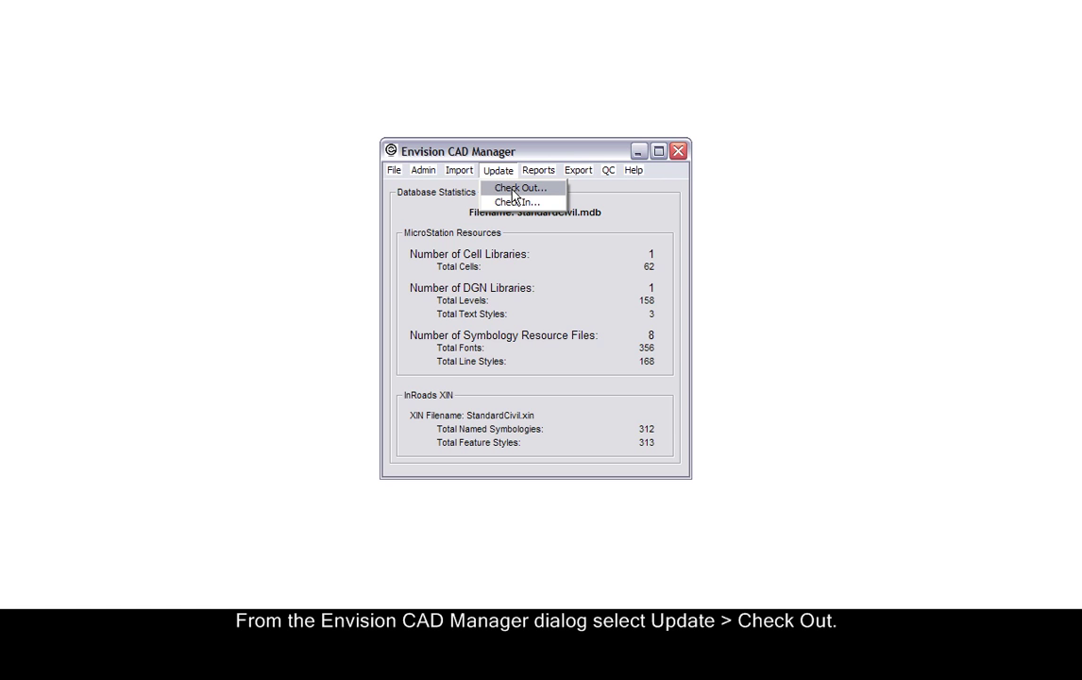
{"action": "left_click", "coordinate": [515, 190]}
{"action": "left_click_drag", "start_coordinate": [132, 45], "coordinate": [542, 199]}
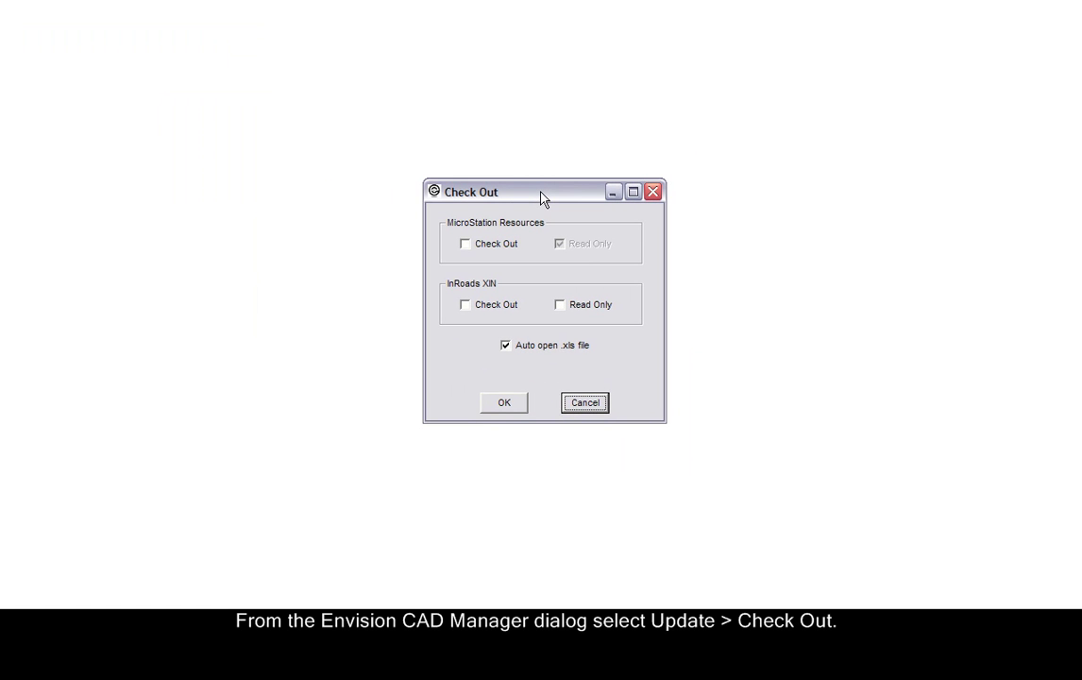
{"action": "left_click", "coordinate": [493, 247]}
{"action": "left_click", "coordinate": [491, 307]}
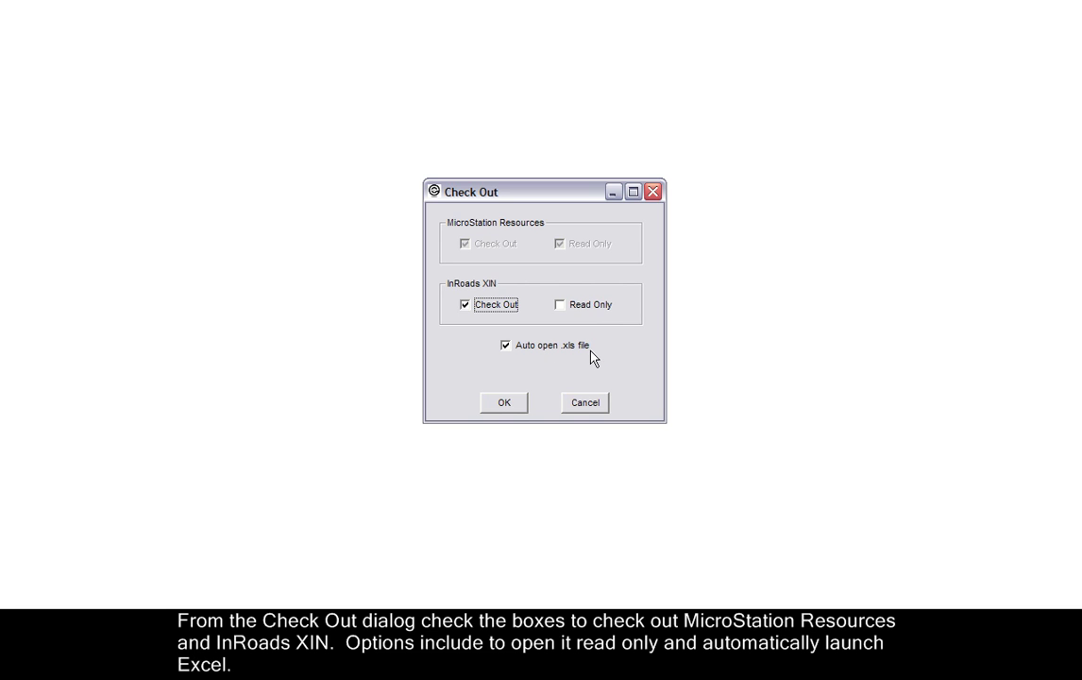
{"action": "left_click", "coordinate": [504, 403]}
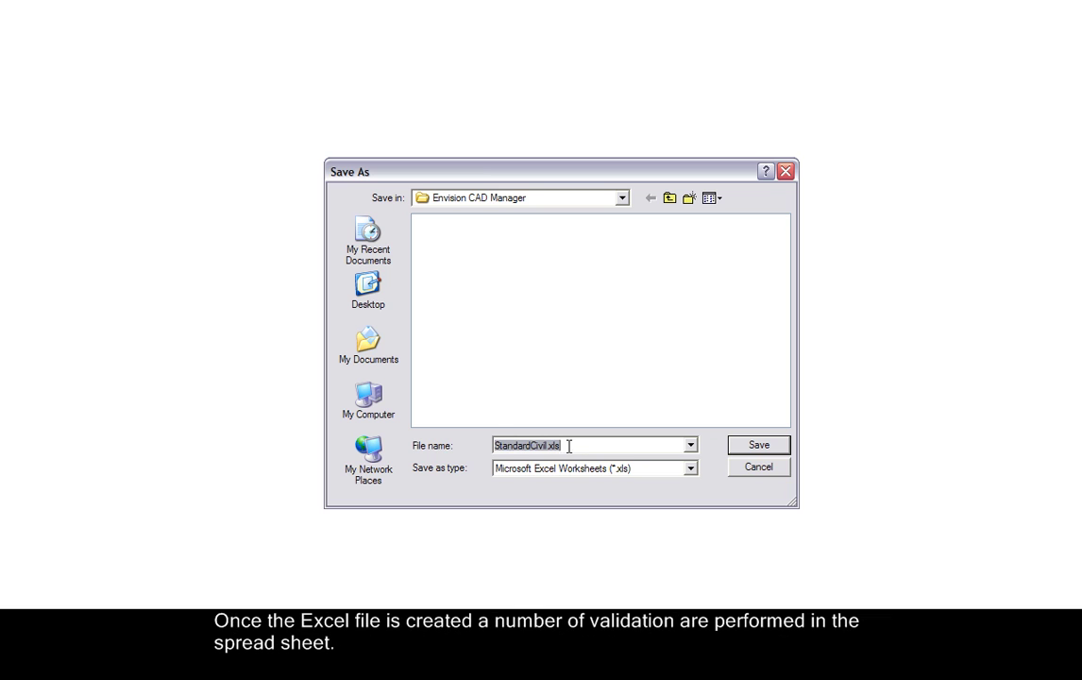
Save the checked-out data as StandardCivil.xls so it opens in Excel
{"action": "left_click", "coordinate": [751, 449]}
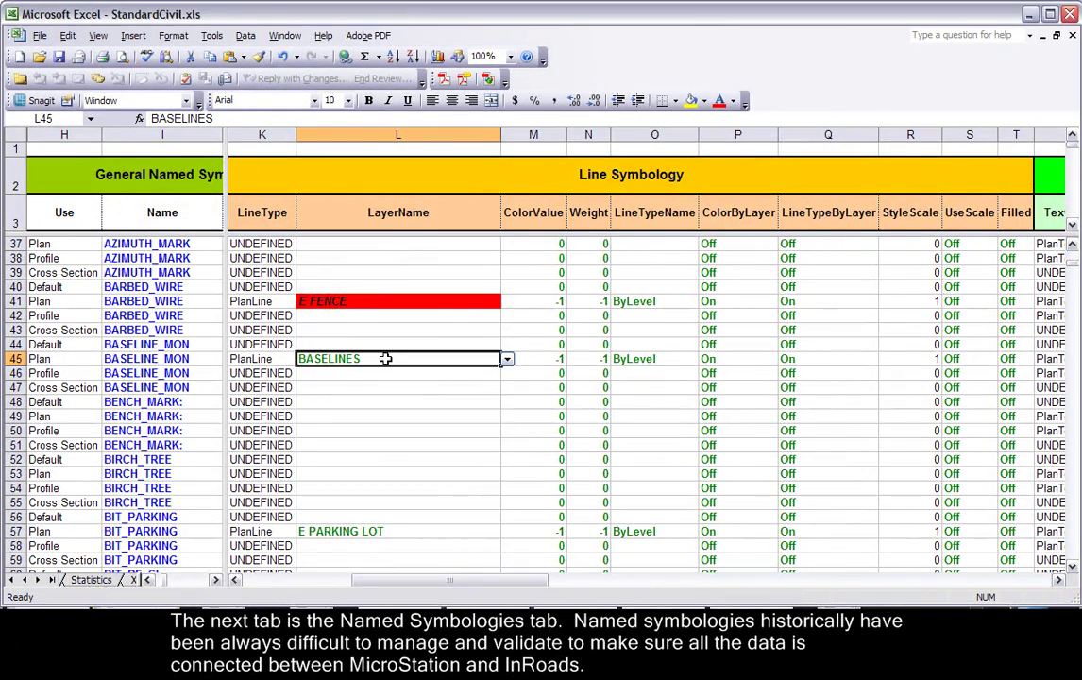
Change the invalid layer name in L41 from E FENCE to E FENCES
{"action": "left_click", "coordinate": [397, 301]}
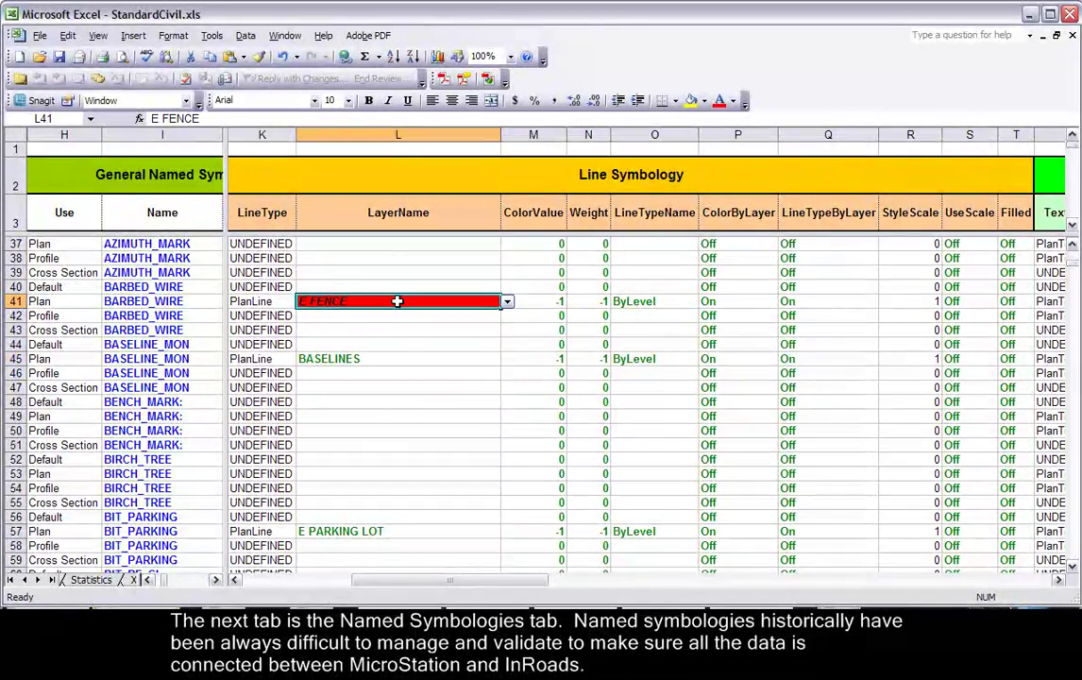
{"action": "left_click", "coordinate": [507, 301]}
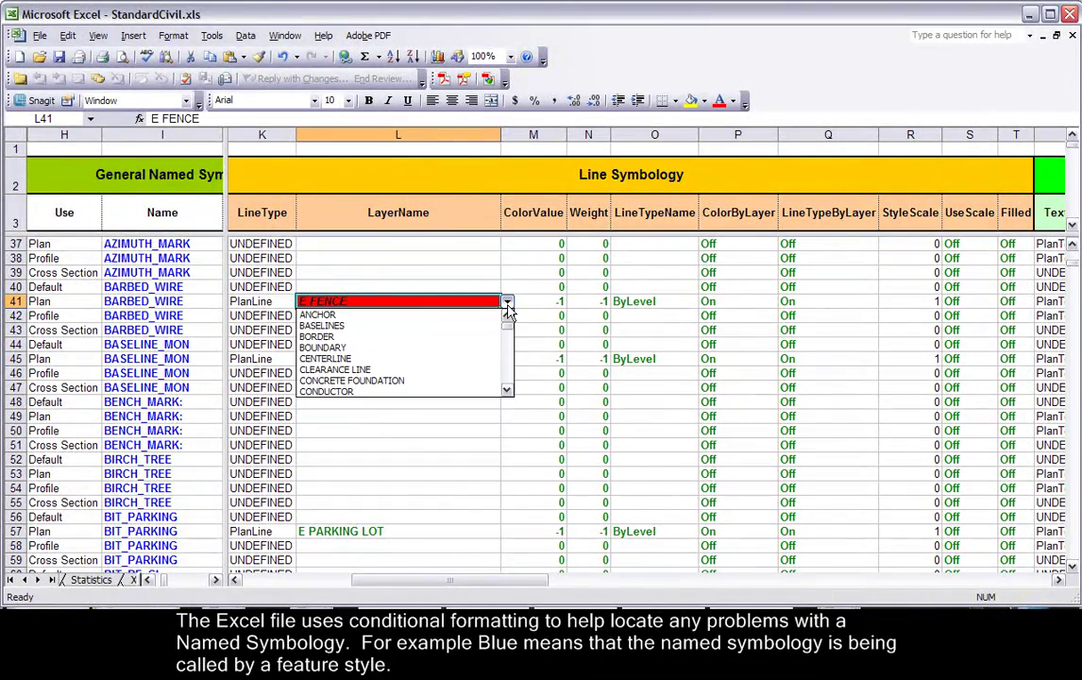
{"action": "scroll", "coordinate": [508, 349], "scroll_direction": "down", "scroll_amount": 10}
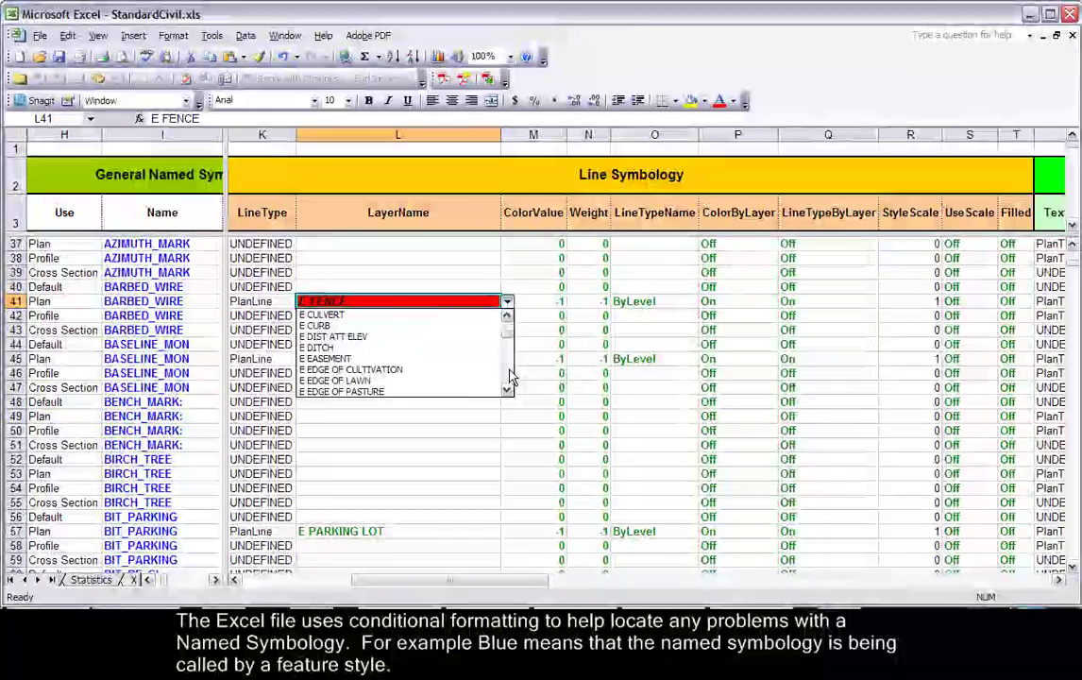
{"action": "left_click", "coordinate": [396, 369]}
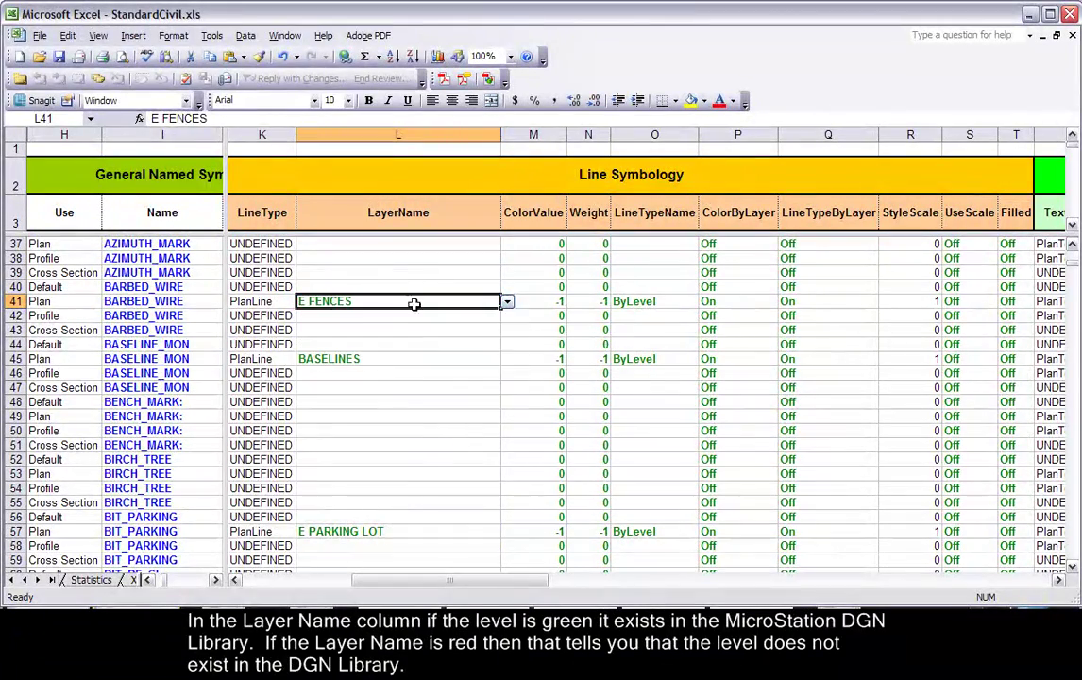
{"action": "left_click", "coordinate": [395, 286]}
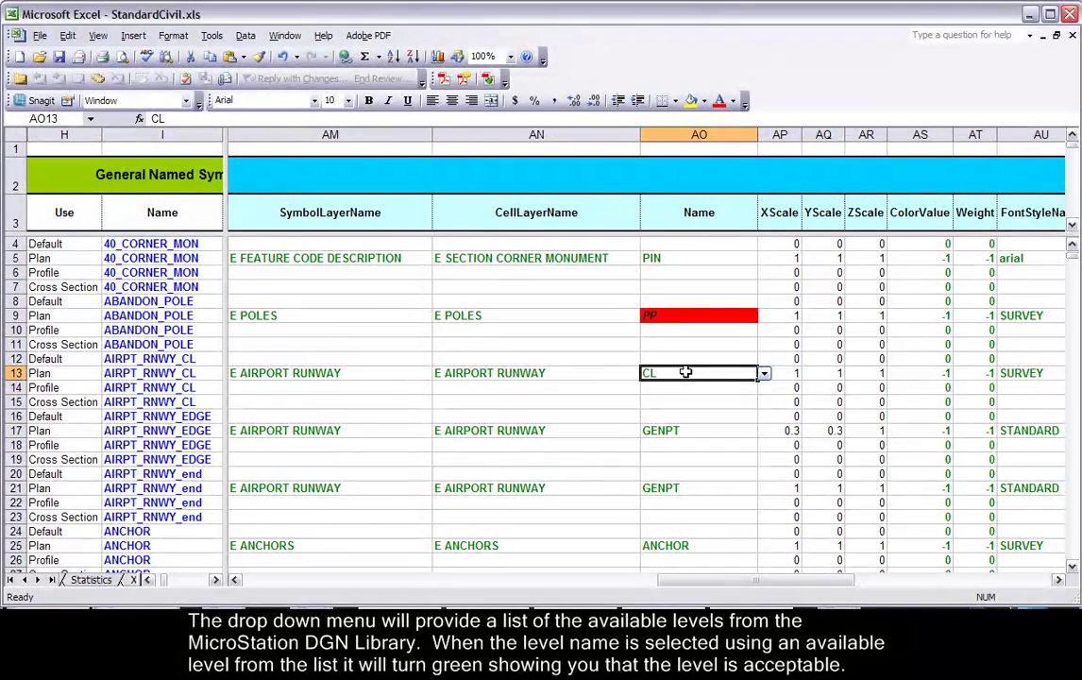
Change the invalid cell name in AO9 from PP to POLEX
{"action": "left_click", "coordinate": [688, 316]}
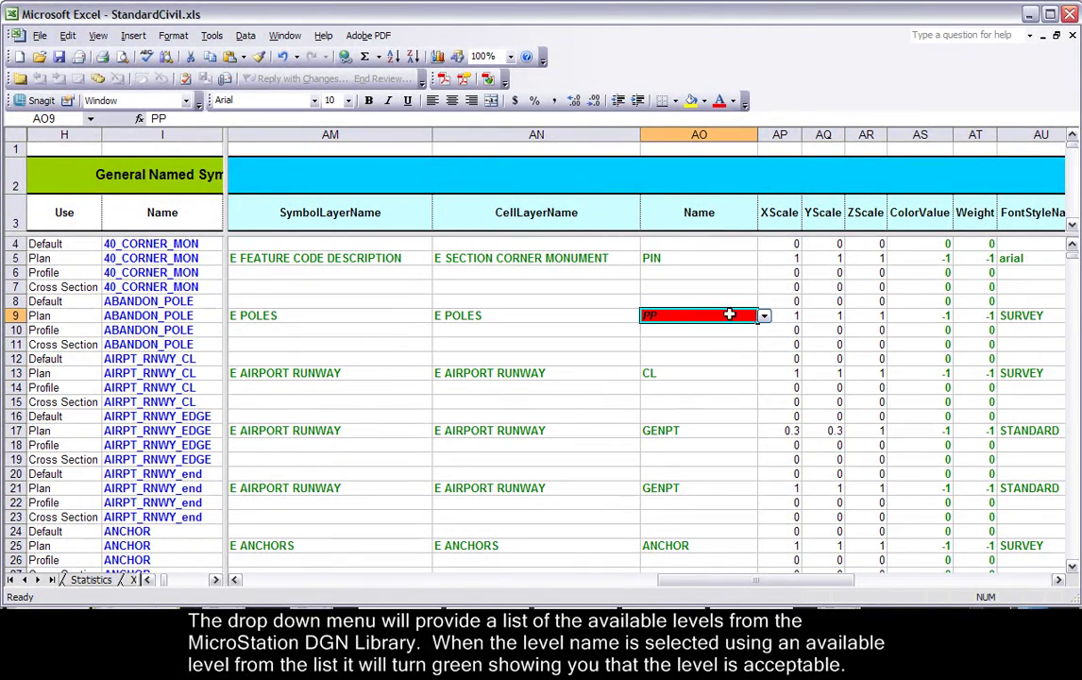
{"action": "left_click", "coordinate": [764, 316]}
{"action": "scroll", "coordinate": [746, 397], "scroll_direction": "down", "scroll_amount": 10}
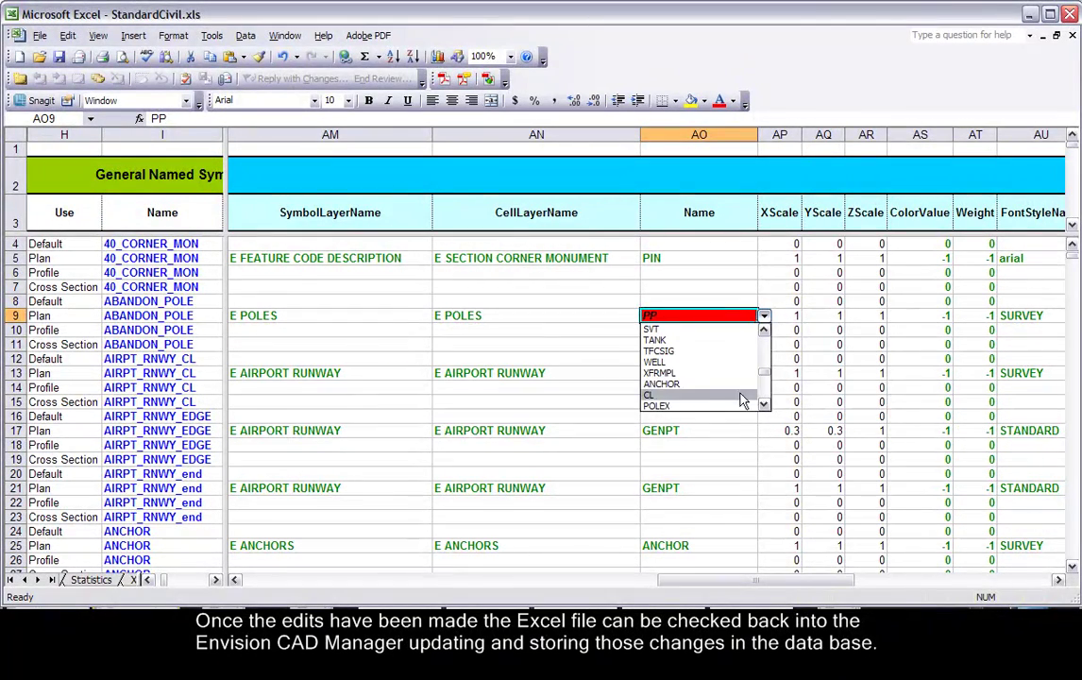
{"action": "left_click", "coordinate": [689, 406]}
{"action": "left_click", "coordinate": [671, 300]}
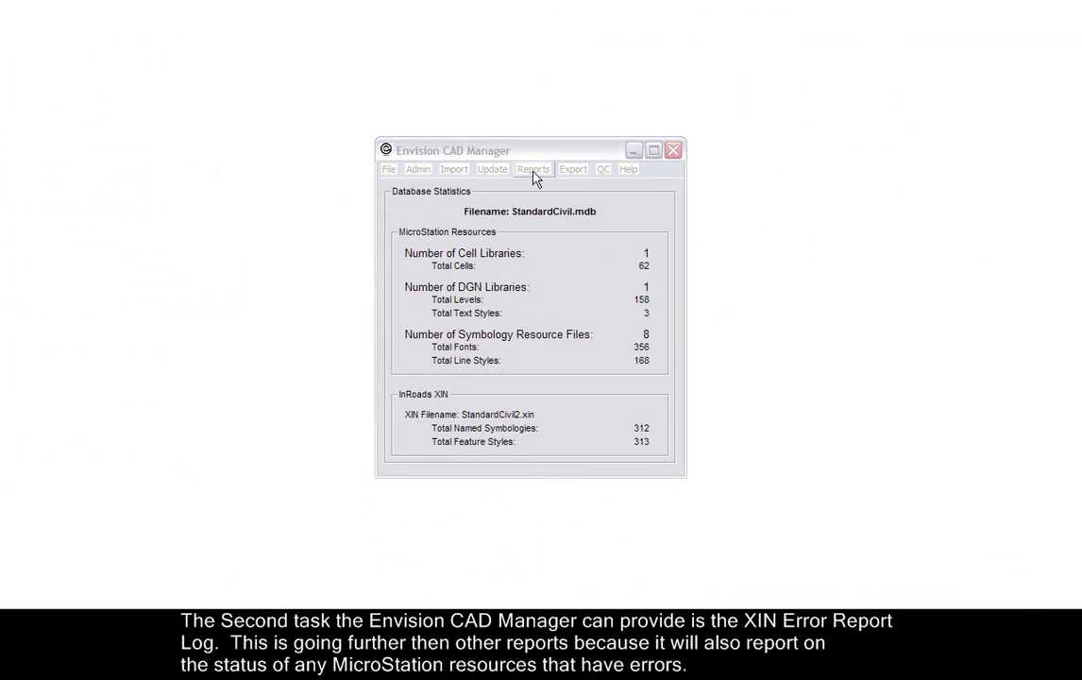
Start an XIN error report and set its format to XML File (StandardCivil_ErrorXIN.xml)
{"action": "left_click", "coordinate": [534, 173]}
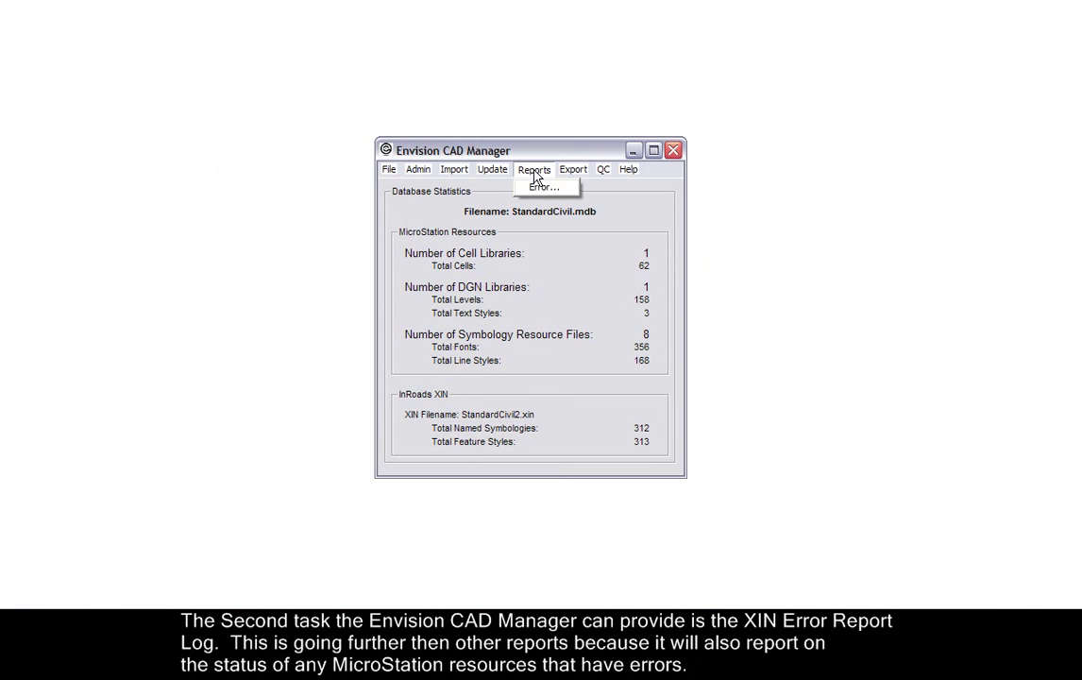
{"action": "left_click", "coordinate": [544, 188]}
{"action": "mouse_move", "coordinate": [315, 164]}
{"action": "left_mouse_down"}
{"action": "mouse_move", "coordinate": [292, 176]}
{"action": "mouse_move", "coordinate": [314, 180]}
{"action": "left_mouse_up"}
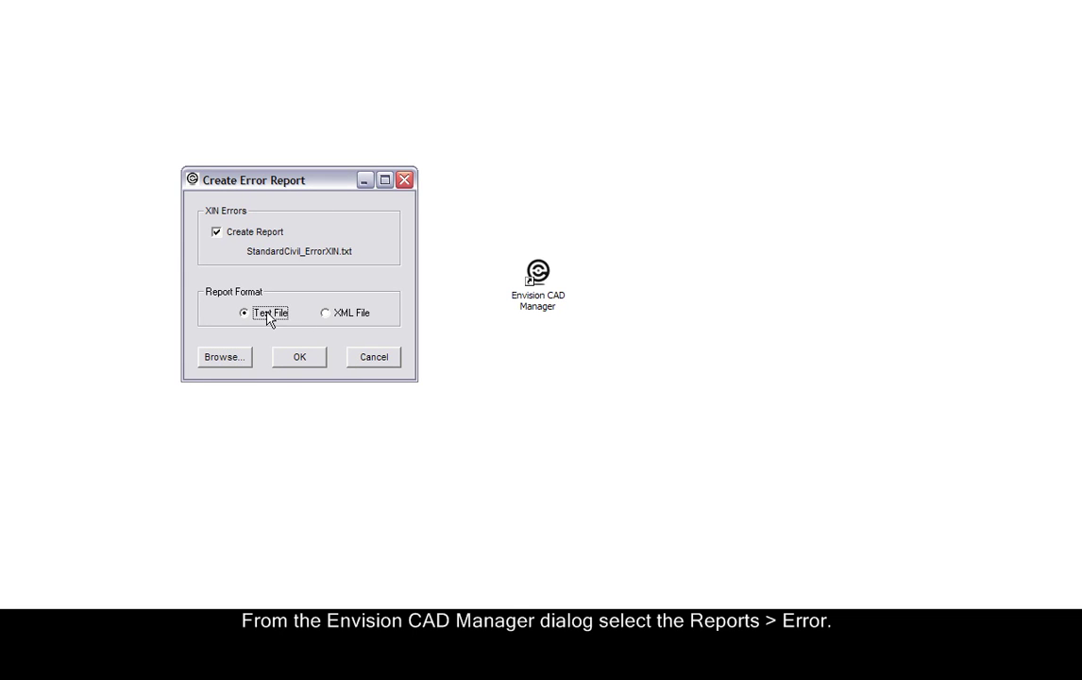
{"action": "left_click", "coordinate": [352, 318]}
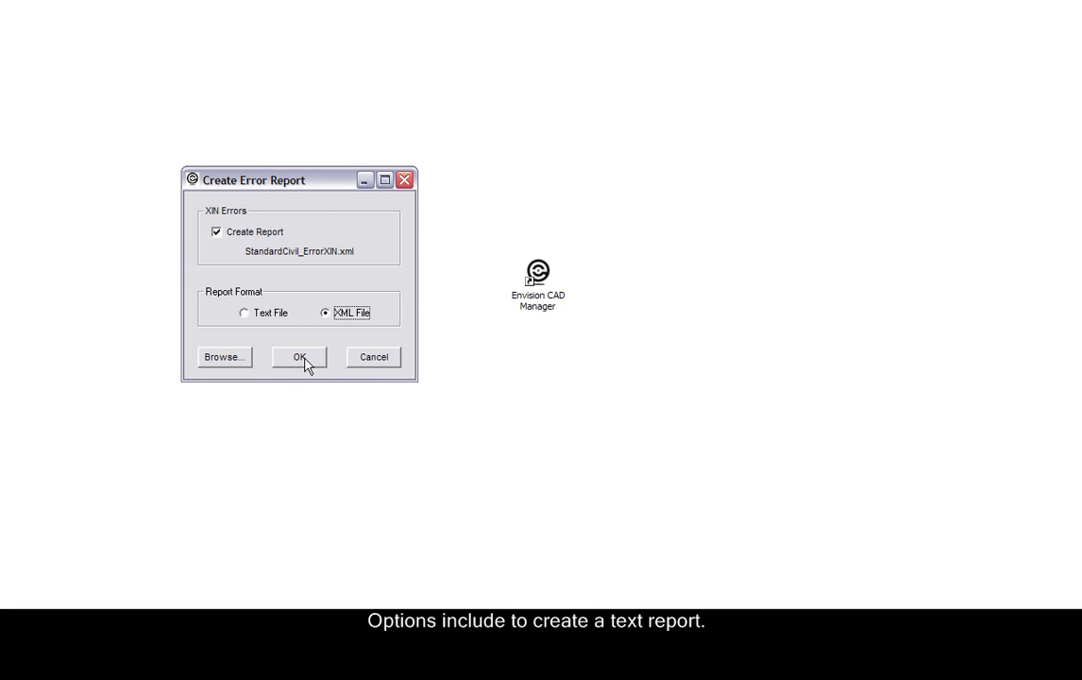